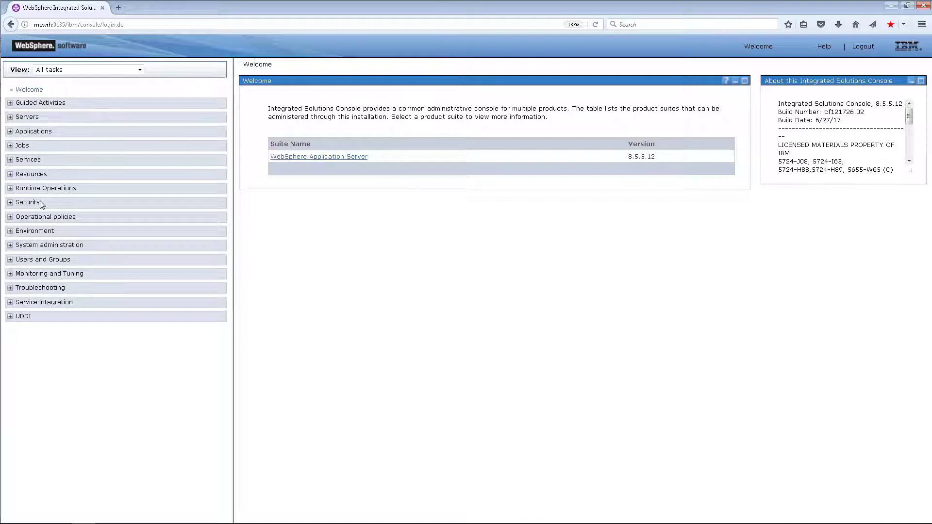
Step: Under Security, open the certificate expiration monitor settings and select the pre-notification threshold value
click(11, 204)
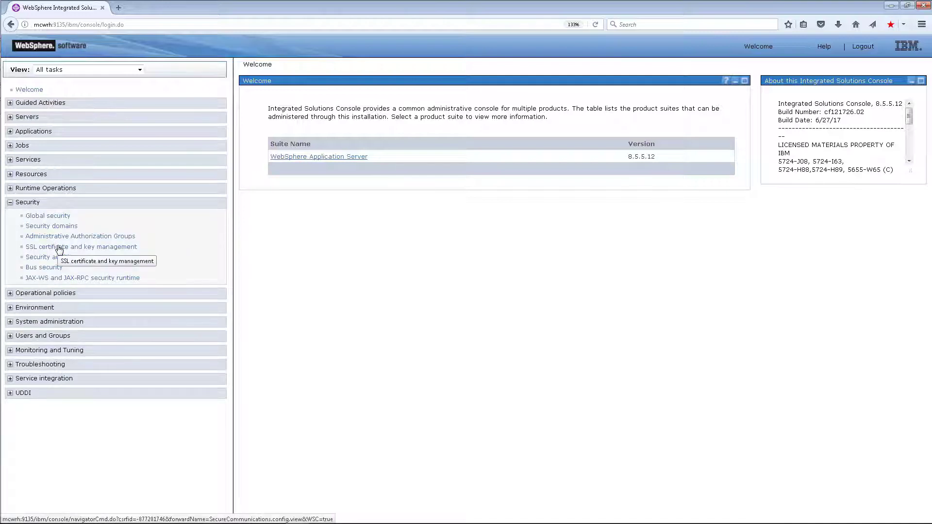
click(59, 249)
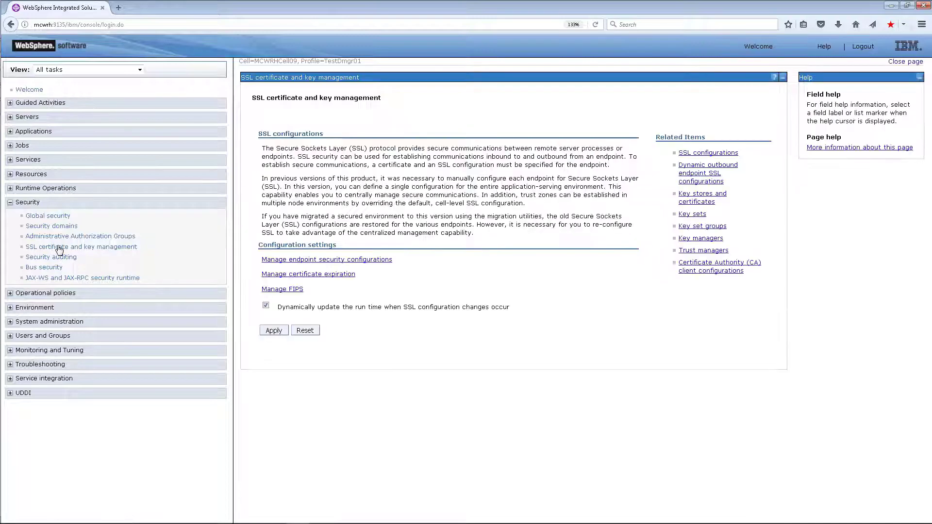
click(328, 275)
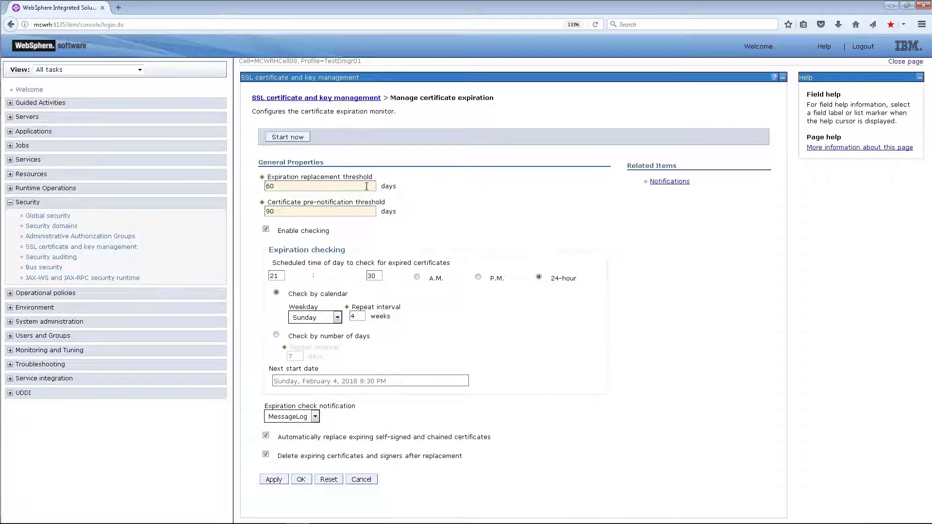
double_click(266, 211)
Step: Start a new expiration notification named EmailNotify with email to the notification list enabled
click(670, 182)
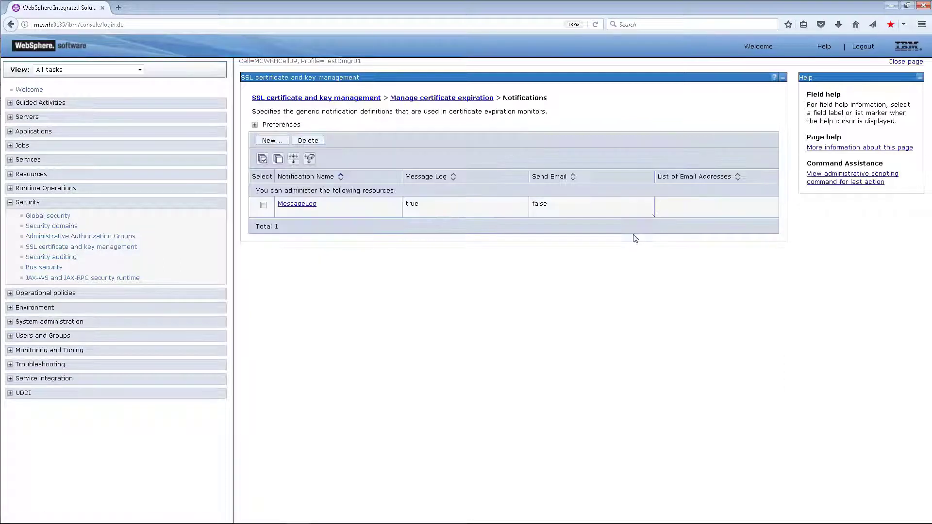
click(268, 141)
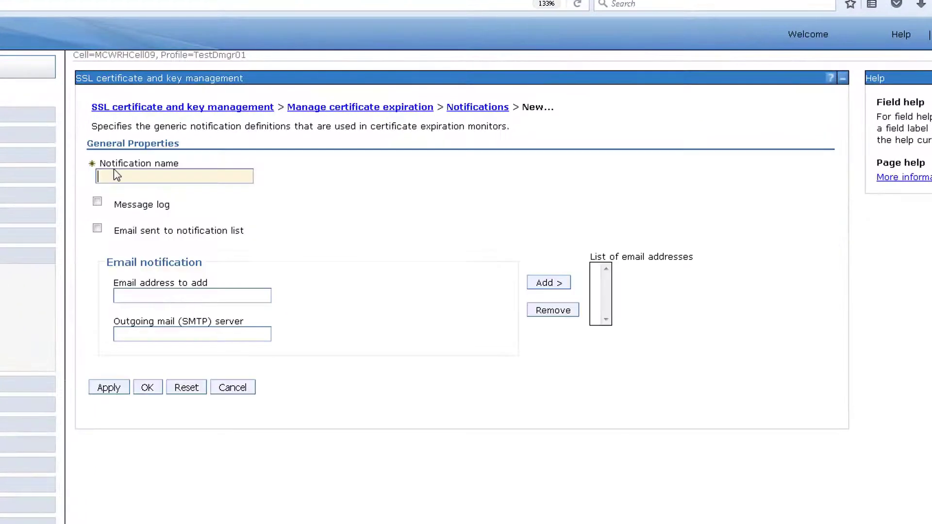
click(160, 175)
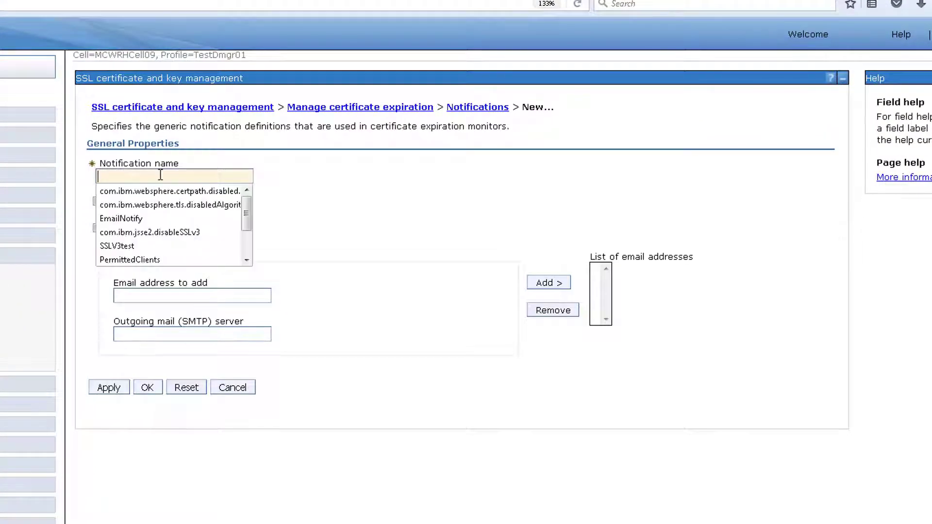
click(139, 219)
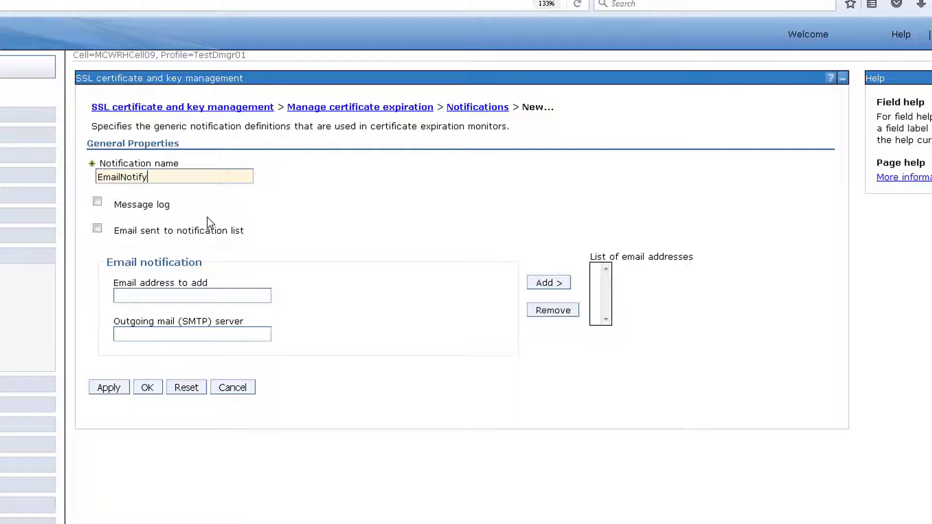
click(97, 231)
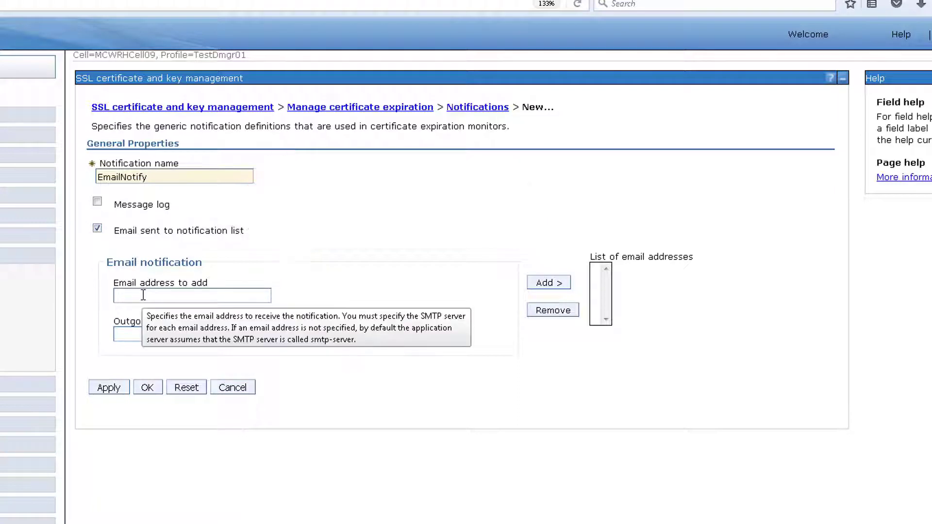
Step: Add the saved administrator email address and saved outgoing mail server to the email list
mouse_move(191, 294)
click(143, 295)
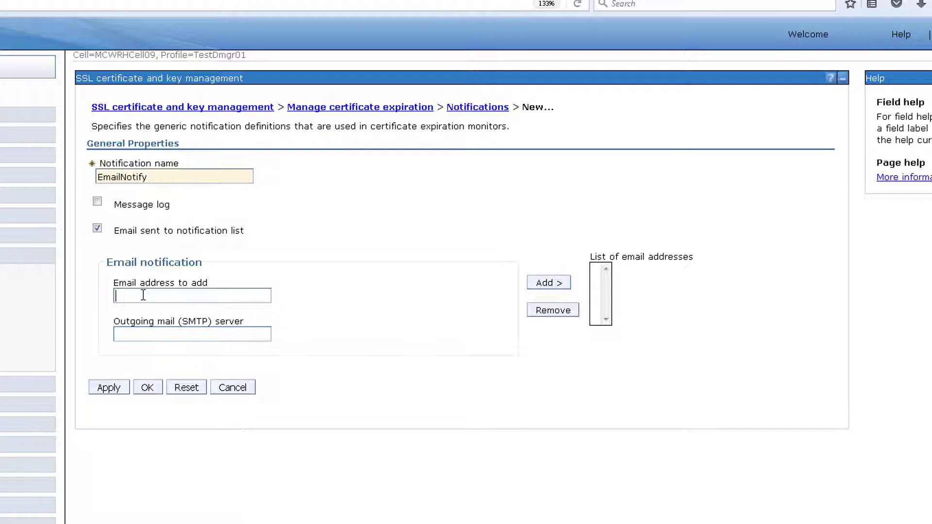
click(143, 295)
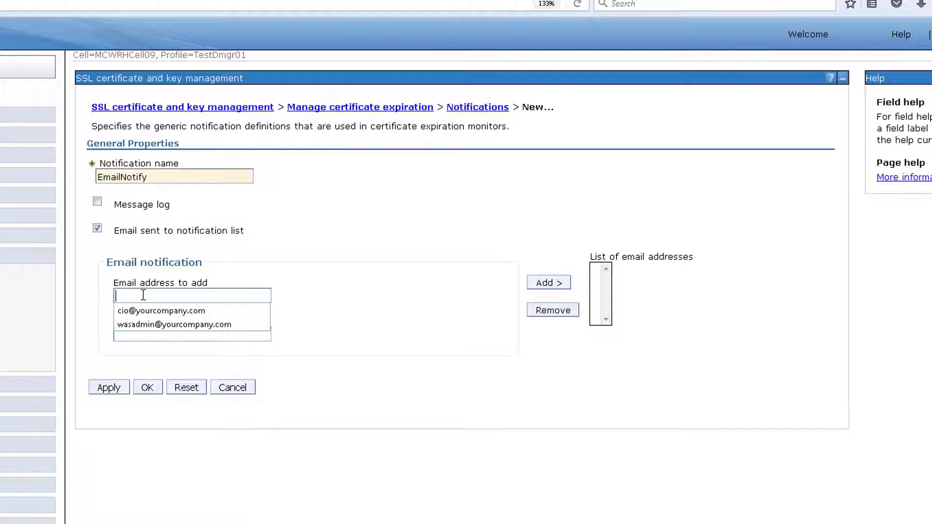
click(150, 325)
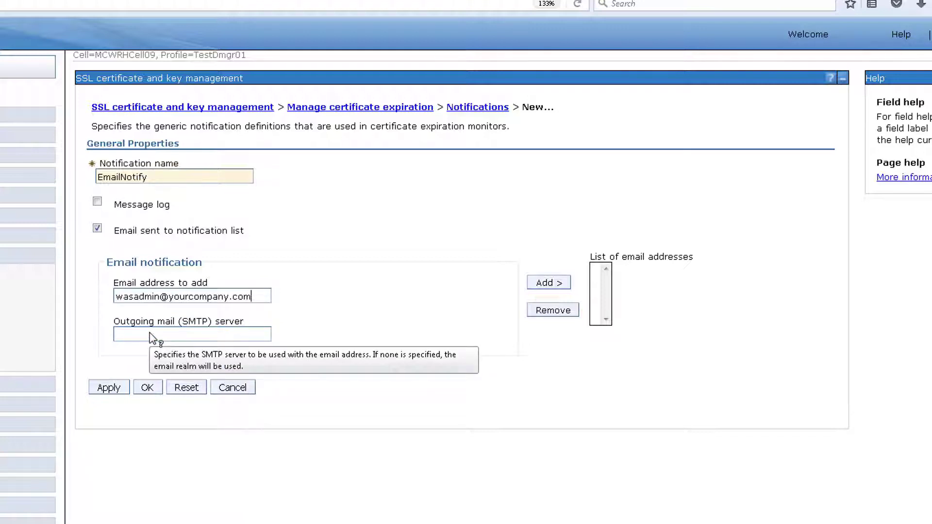
click(151, 333)
click(150, 333)
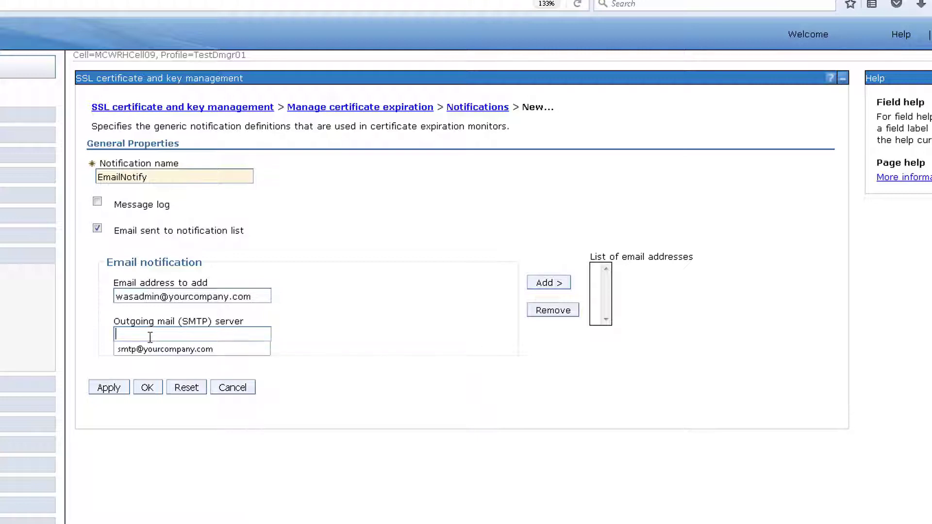
click(153, 349)
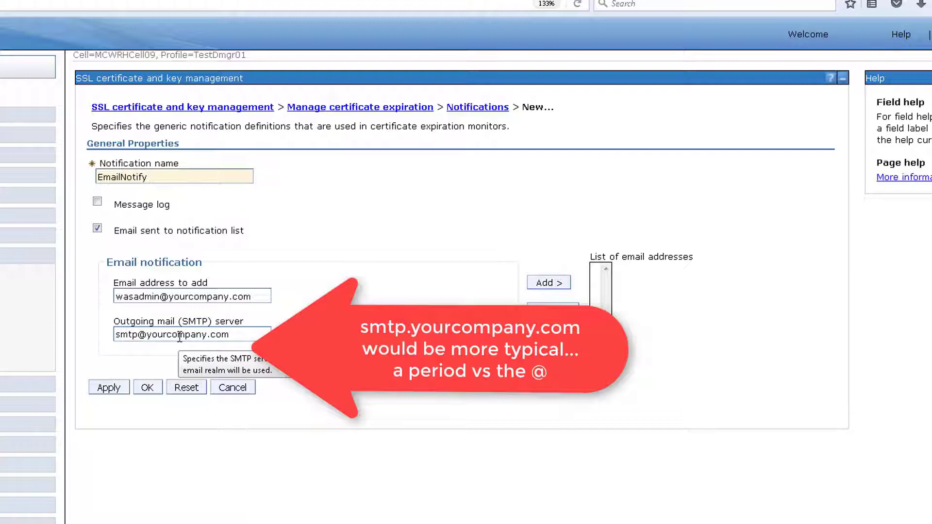
click(544, 284)
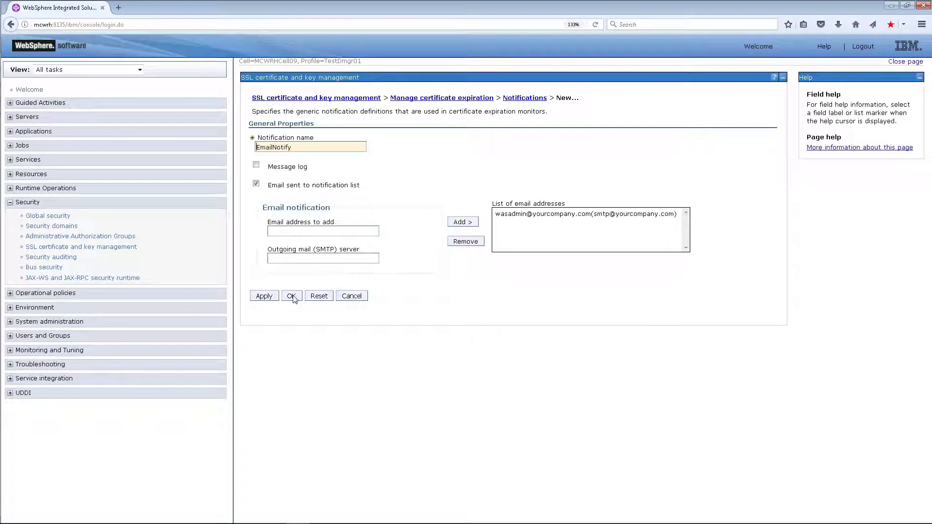
Step: Create and save EmailNotify, then apply it as the monitor's expiration check notification
click(293, 296)
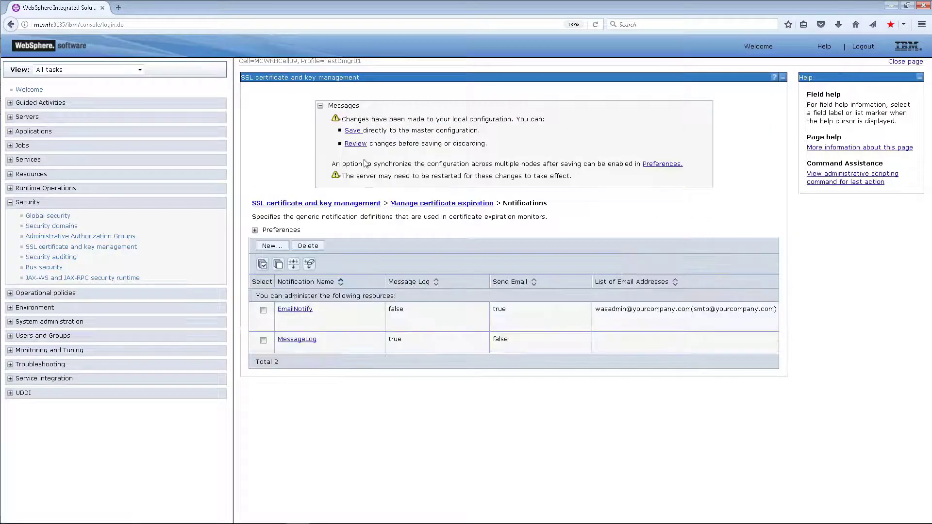
click(352, 130)
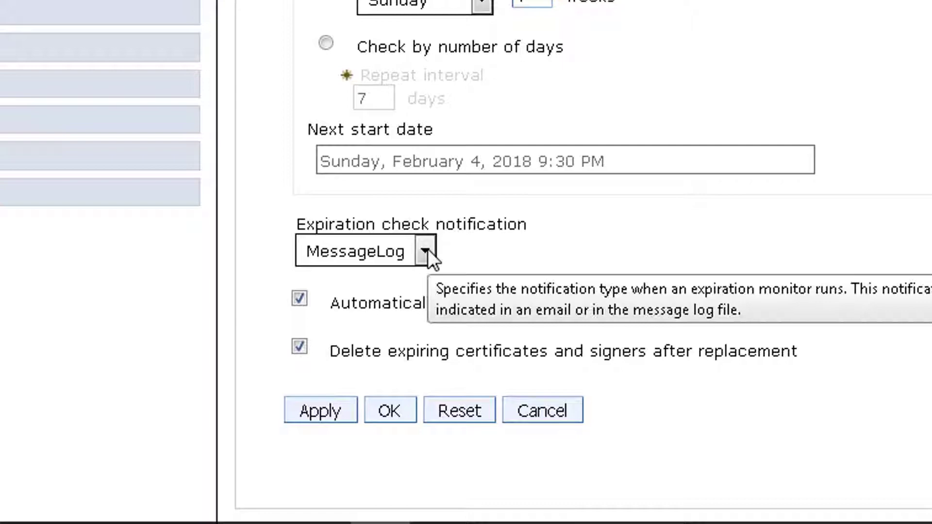
click(427, 249)
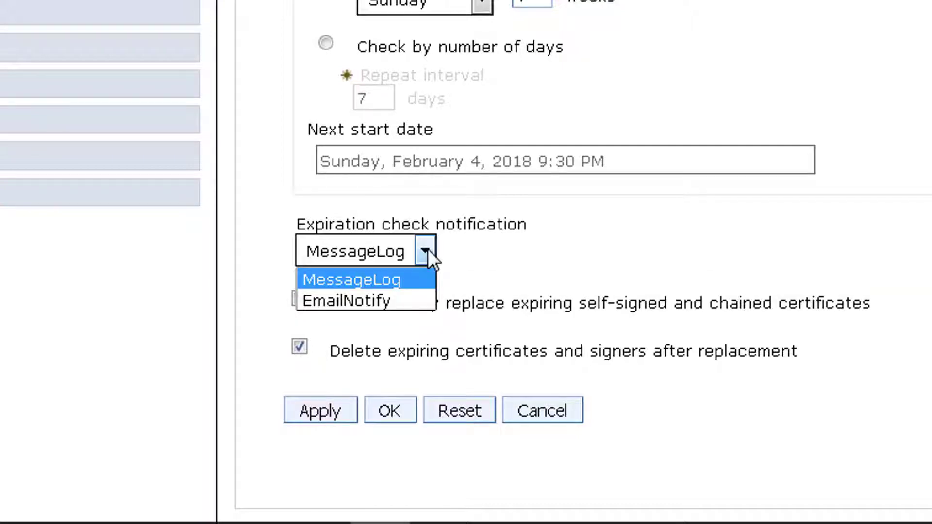
click(394, 304)
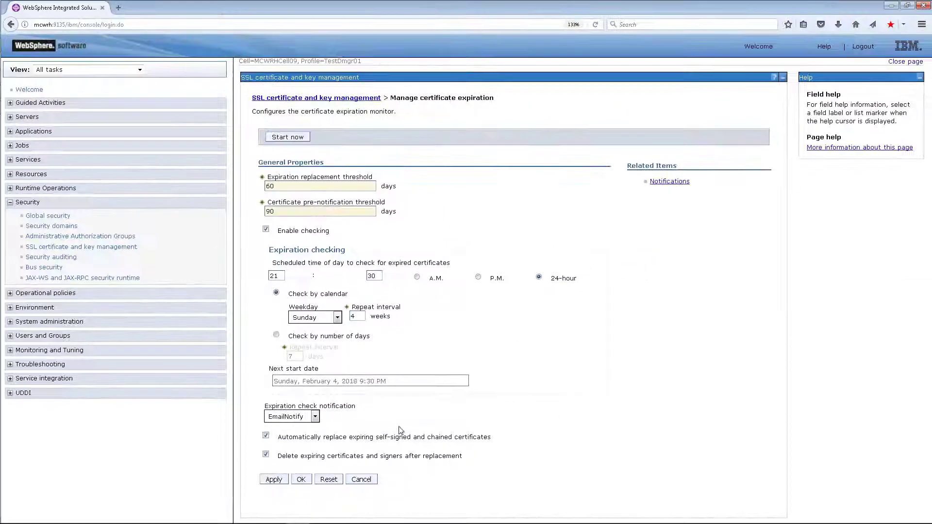
click(301, 479)
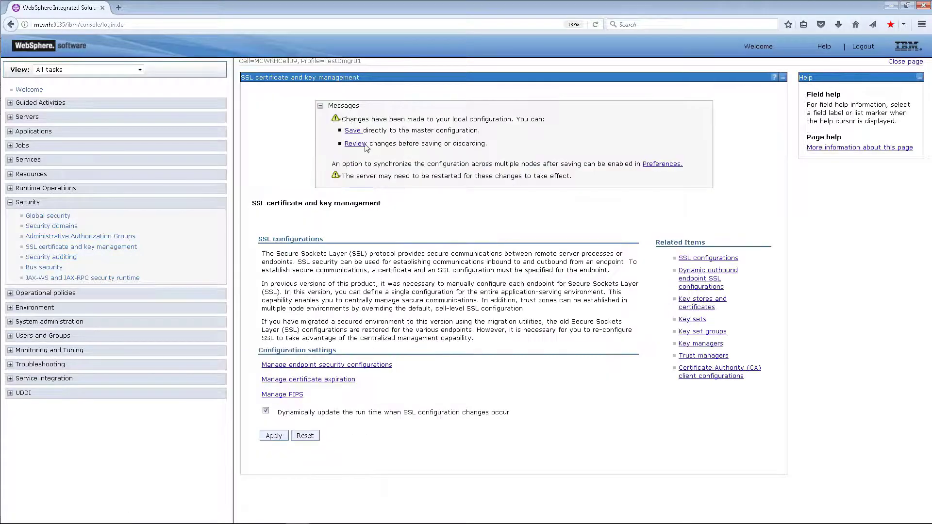
Step: Save the monitor changes to the master configuration and reopen Manage certificate expiration
click(352, 130)
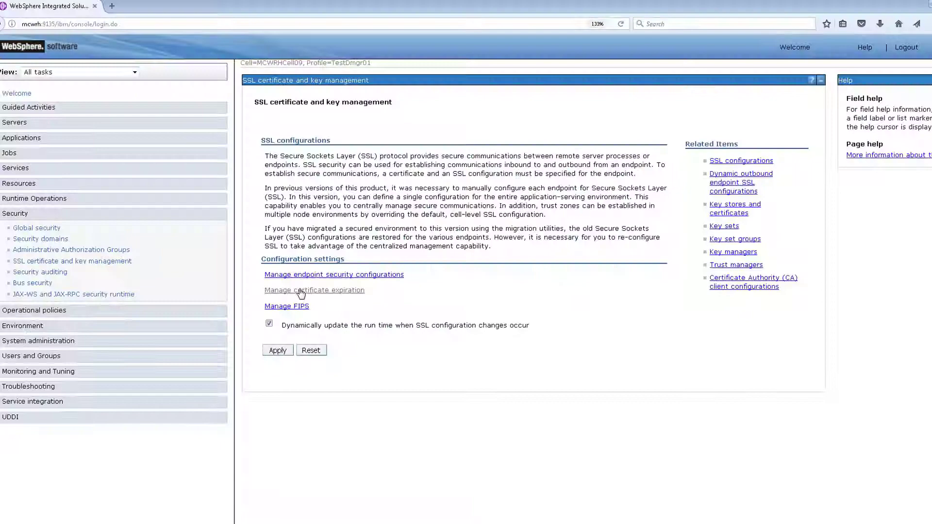
click(301, 290)
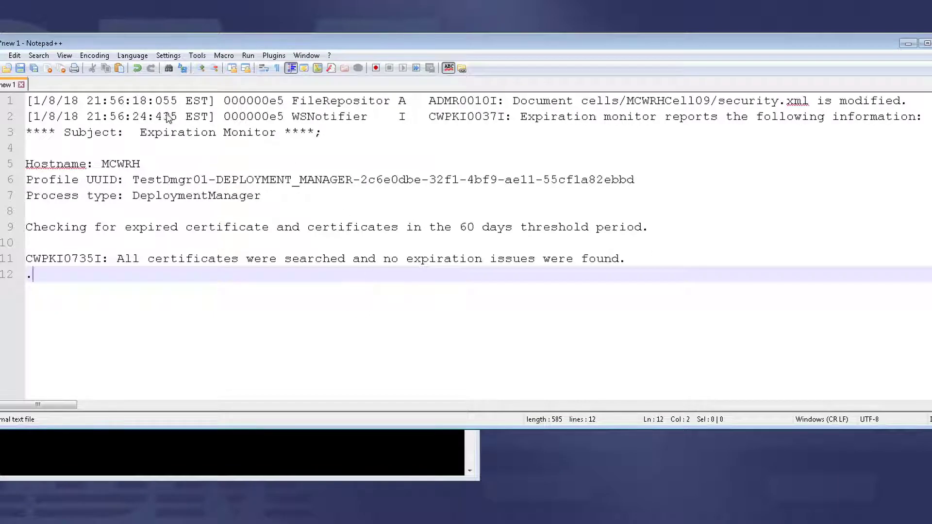
click(28, 134)
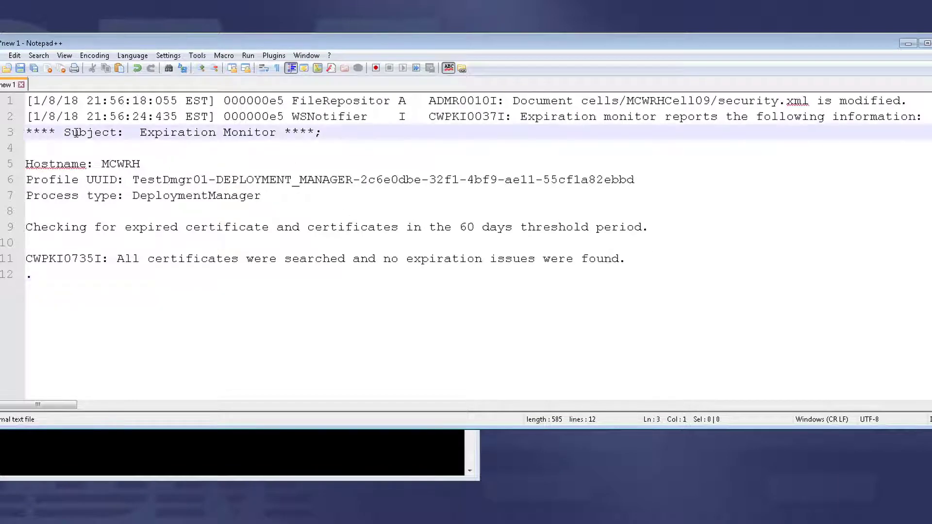
triple_click(298, 134)
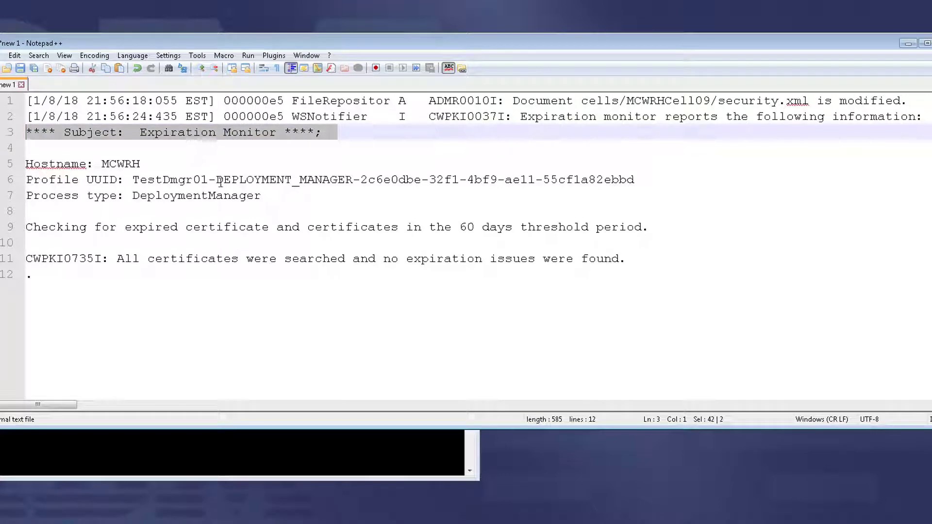
drag(28, 227, 524, 230)
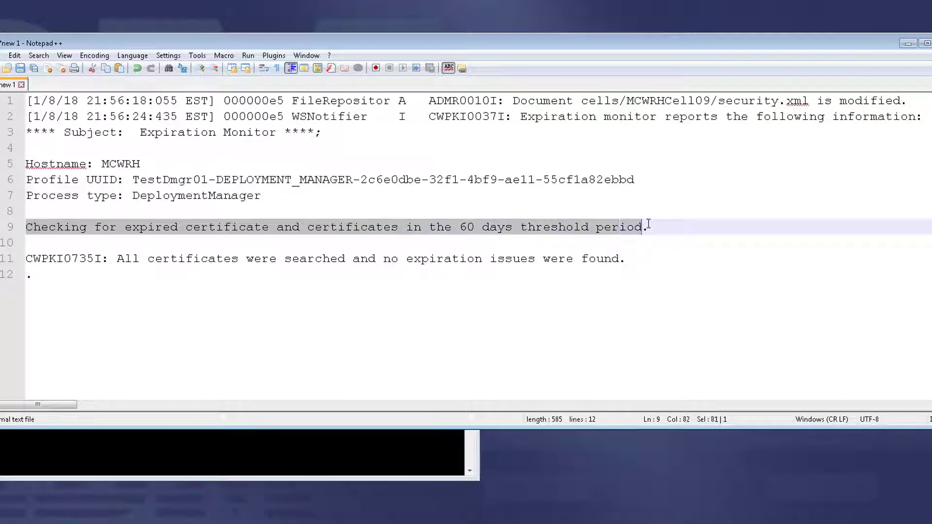
drag(524, 230, 651, 229)
double_click(29, 259)
drag(50, 259, 627, 255)
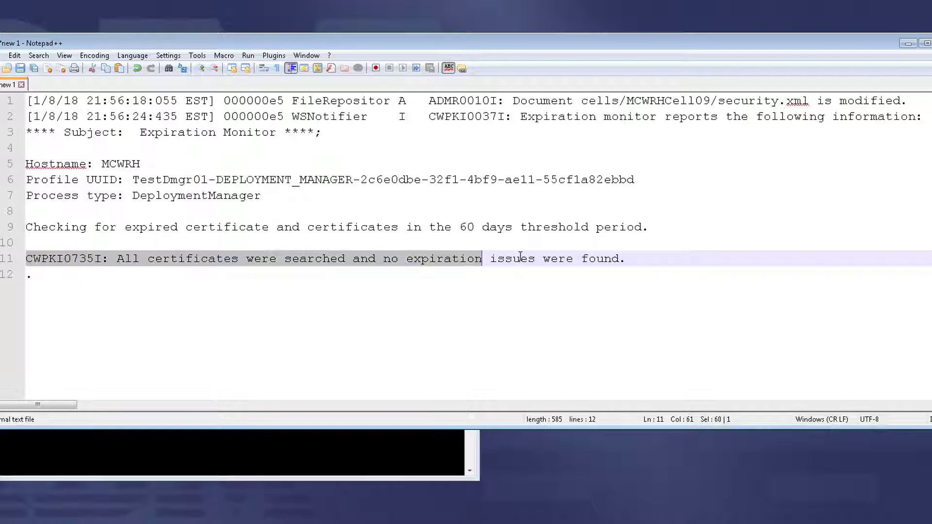